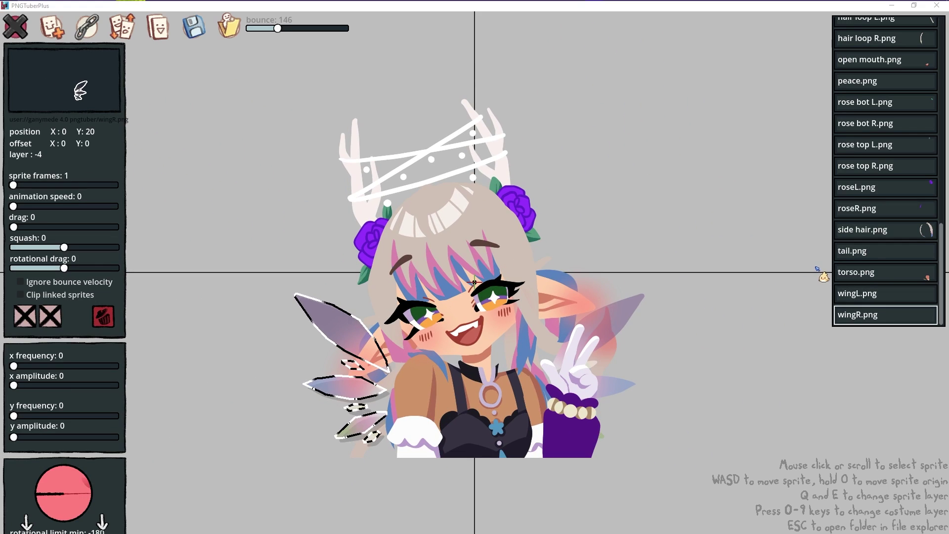
click(888, 258)
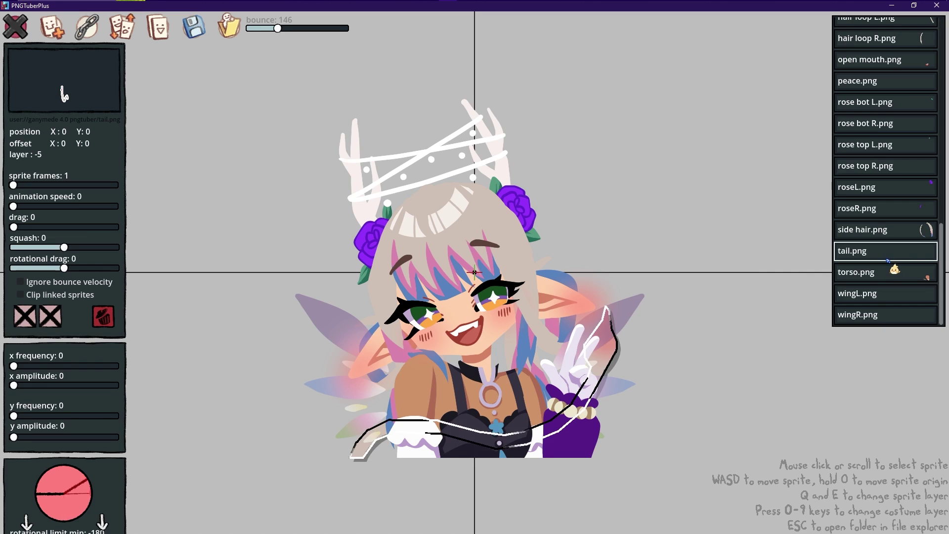
scroll(888, 262, up, 10)
scroll(888, 260, down, 10)
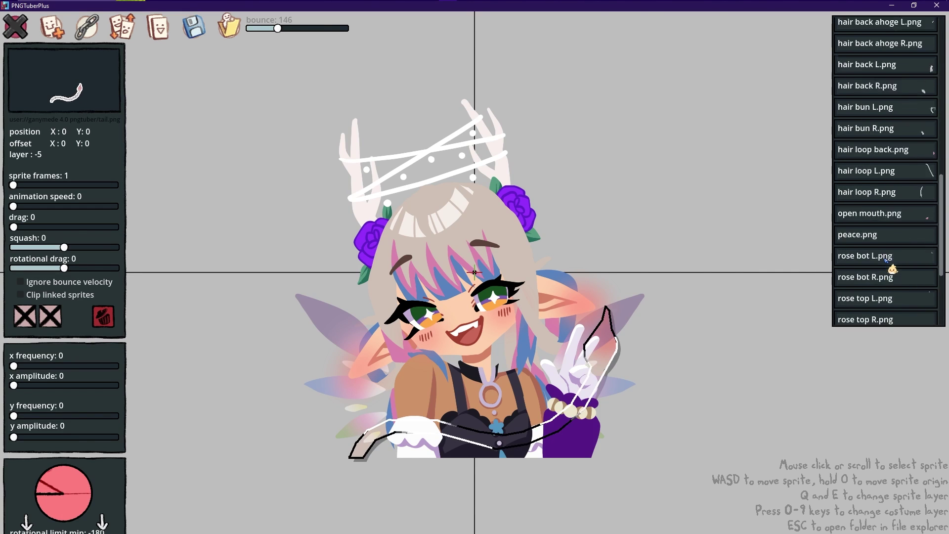
click(872, 293)
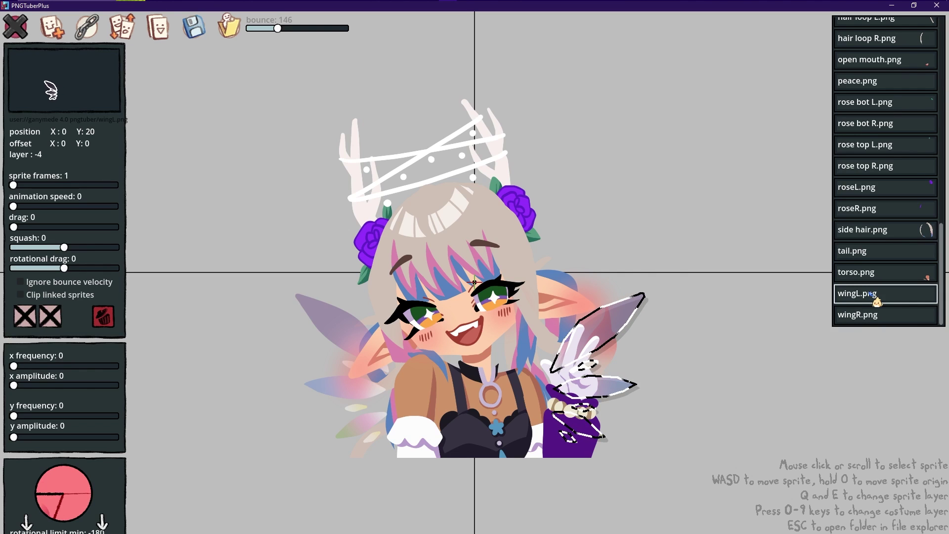
scroll(856, 217, up, 7)
scroll(856, 217, up, 19)
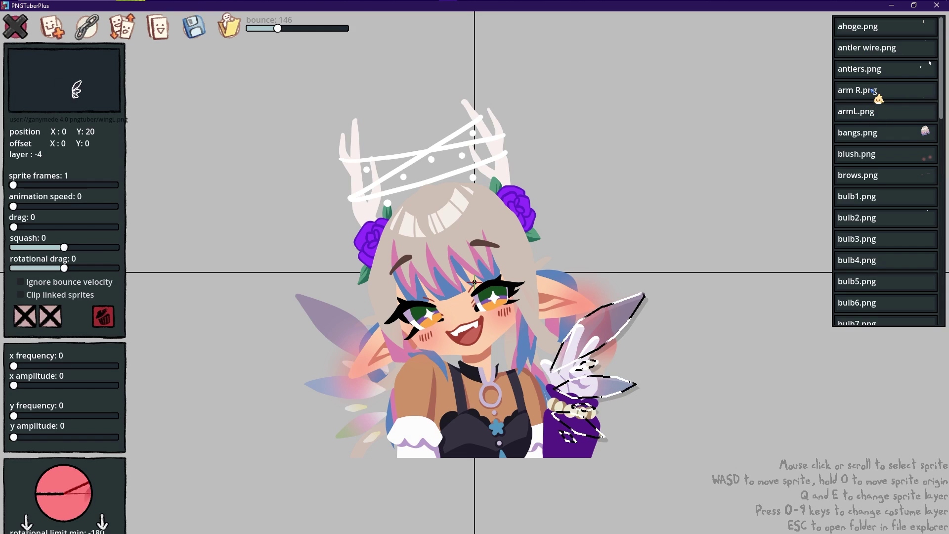
click(873, 90)
- Move the pivot origins of arm R and armL down and to the side
key(o+s)
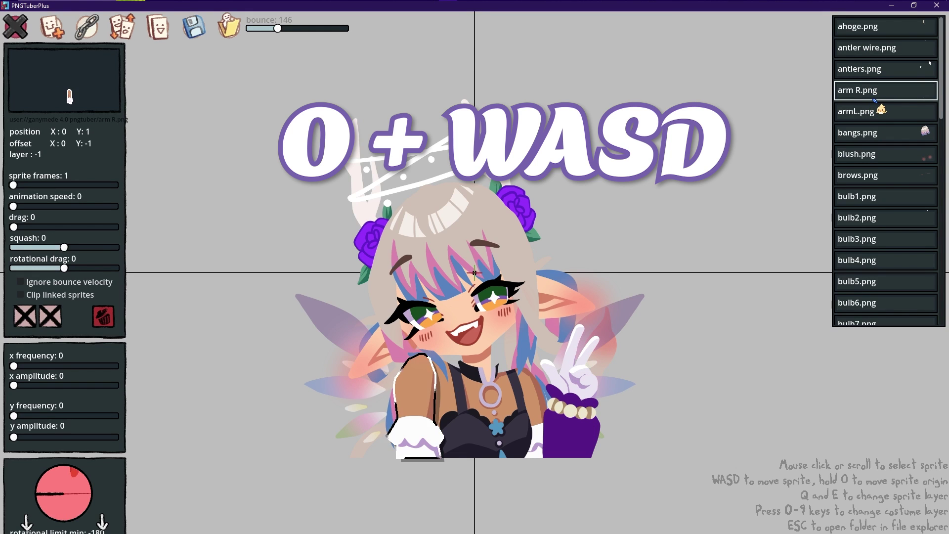
key(o+a)
key(s)
key(a)
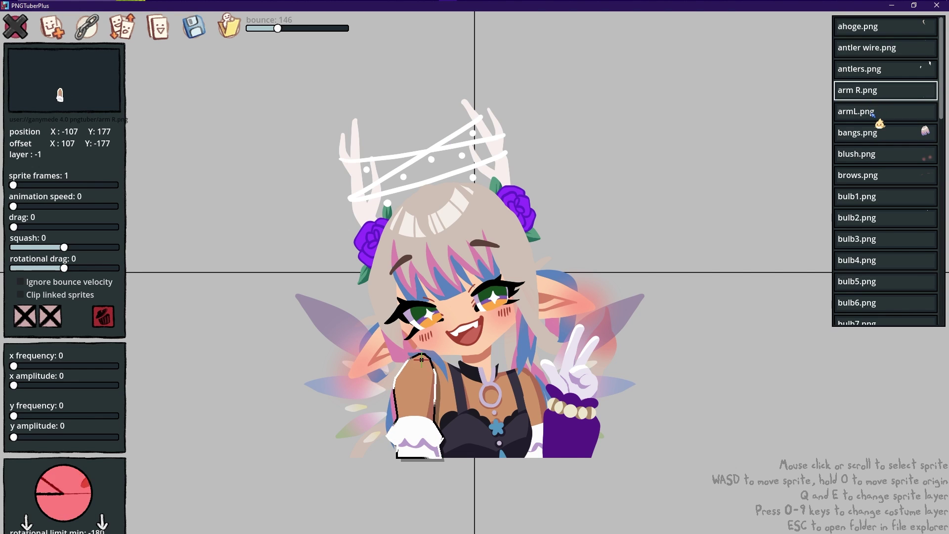
click(876, 112)
key(s)
key(d)
- Step through bangs, antler wire, antlers, blush, brows and bulbs 1–6 to set their pivots
click(879, 132)
click(881, 49)
click(868, 70)
click(867, 155)
click(860, 176)
click(863, 197)
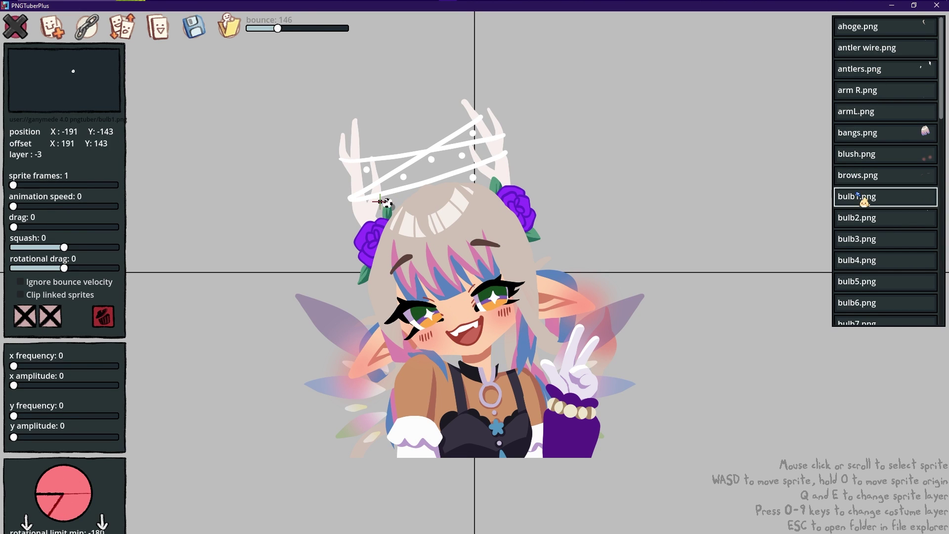
click(858, 216)
click(863, 240)
click(861, 262)
click(859, 282)
click(859, 303)
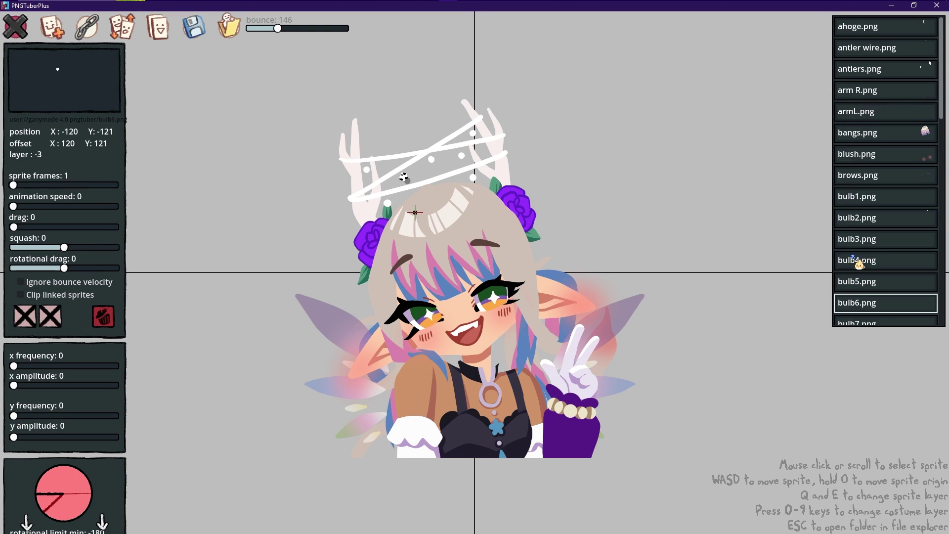
- Set pivots for bulb7, closed mouth, ear blush and earL, shifting earR's and the face's origins
scroll(868, 178, down, 3)
click(868, 173)
click(869, 191)
click(868, 212)
click(867, 234)
click(865, 255)
key(o+a)
key(o+s)
scroll(862, 270, down, 3)
click(869, 226)
key(o+s)
- Shift the hair back ahoge L origin and set pivots for the remaining hair sprites and open mouth
click(865, 248)
key(o+d)
click(869, 268)
click(870, 290)
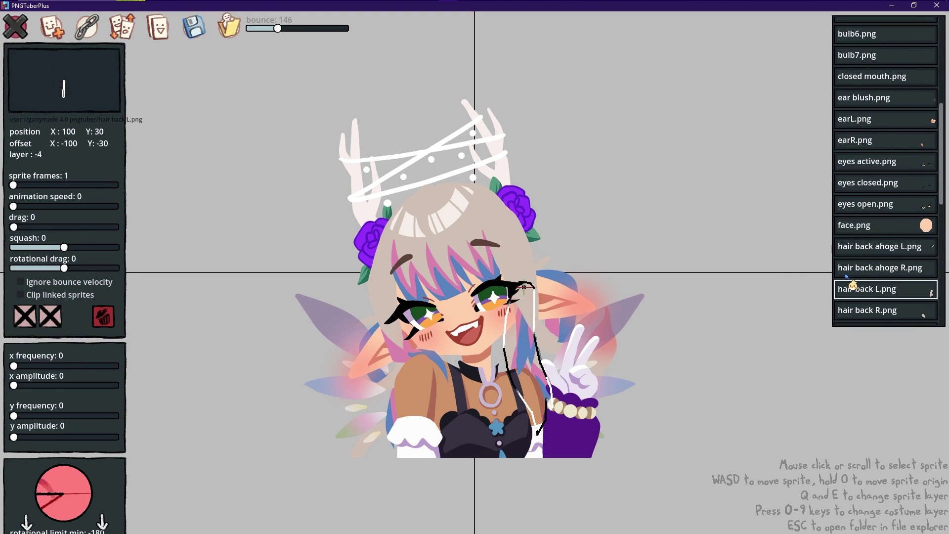
scroll(870, 247, down, 4)
click(871, 156)
click(875, 177)
click(872, 199)
click(870, 221)
click(868, 241)
click(869, 262)
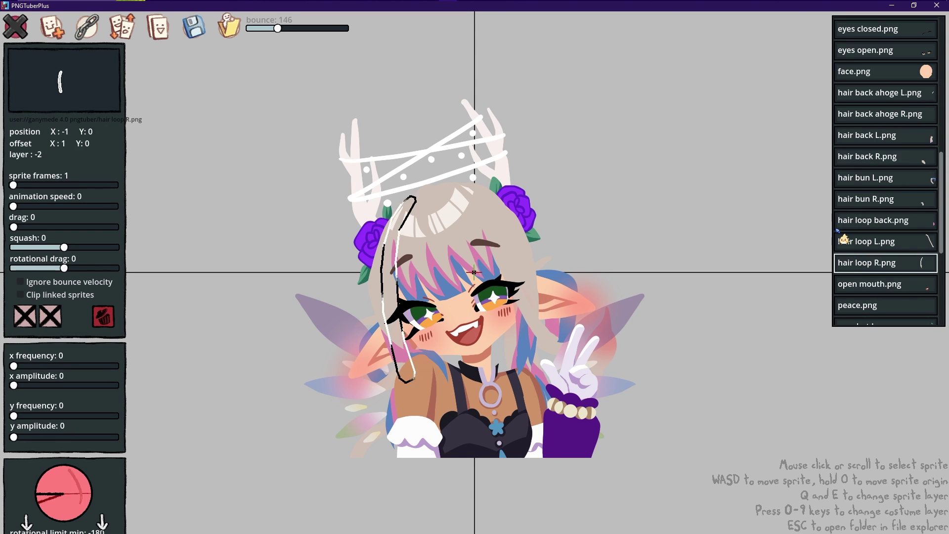
click(880, 285)
- Set pivots for the peace hand, all roses, side hair, tail, torso and both wings, then deselect
scroll(881, 284, down, 2)
click(879, 267)
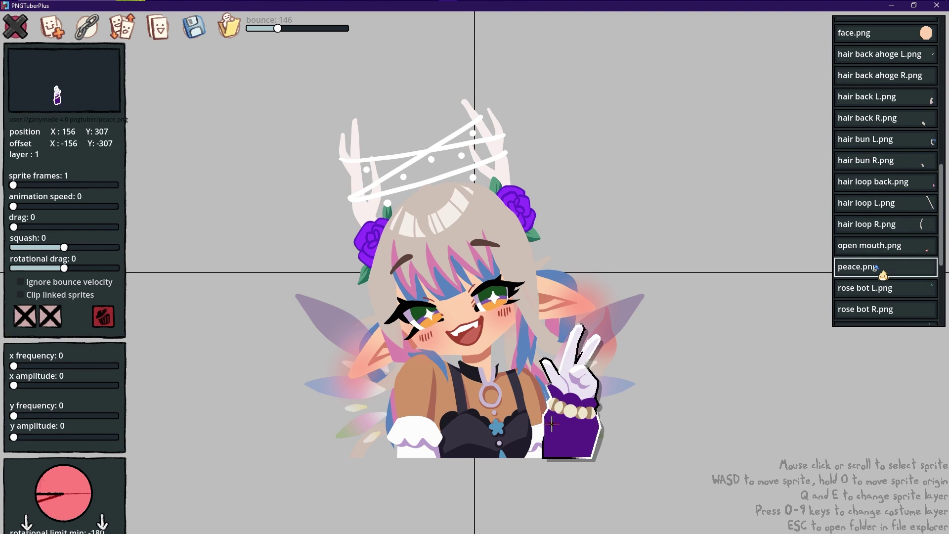
click(879, 289)
click(874, 307)
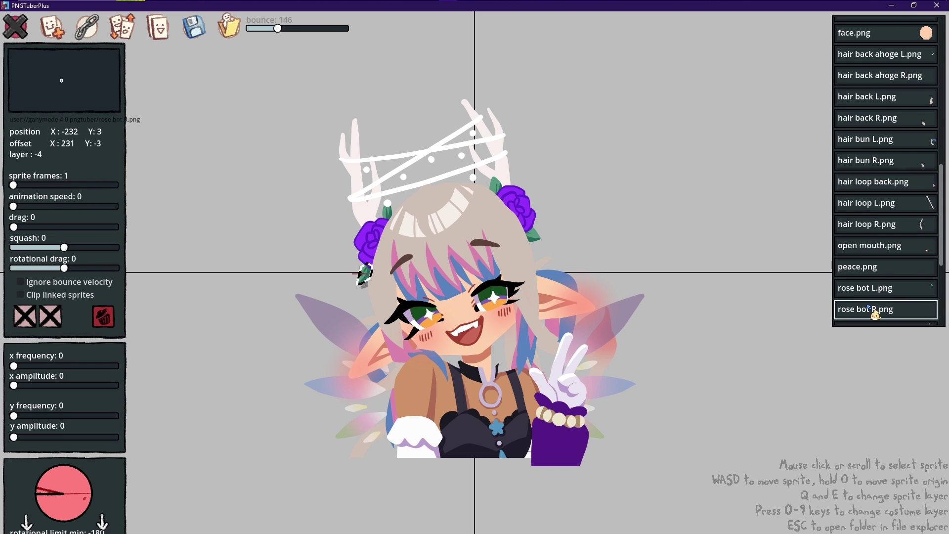
scroll(875, 296, down, 5)
click(878, 145)
click(880, 166)
click(881, 187)
click(881, 209)
click(880, 230)
click(878, 253)
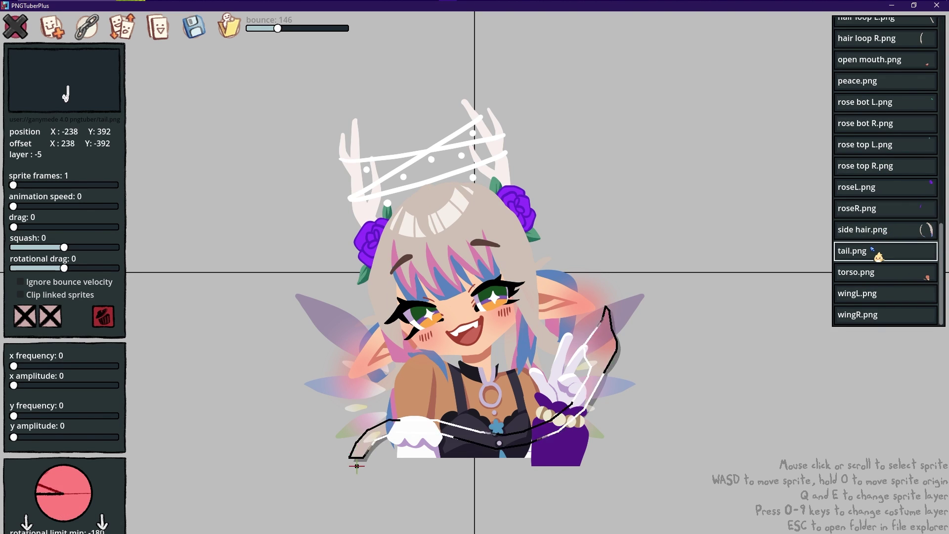
click(922, 271)
click(863, 292)
click(858, 314)
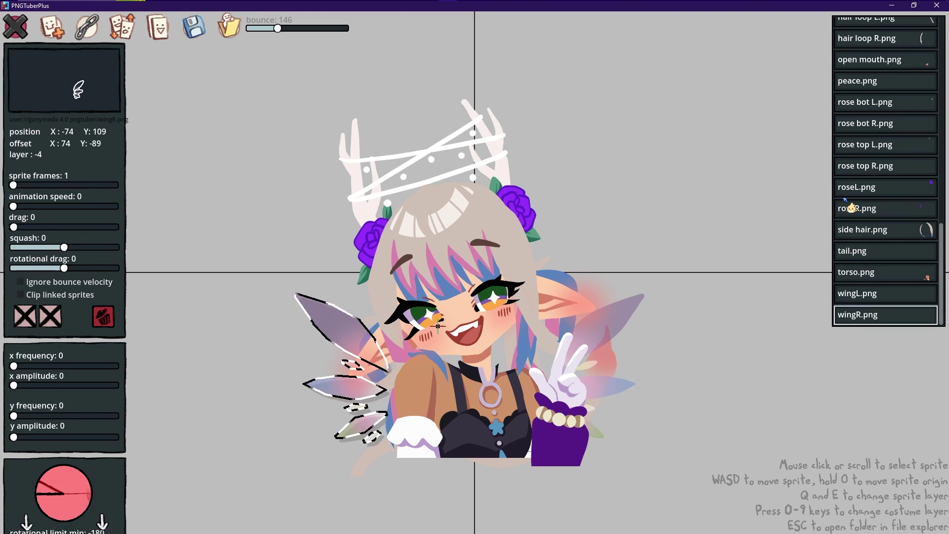
click(816, 188)
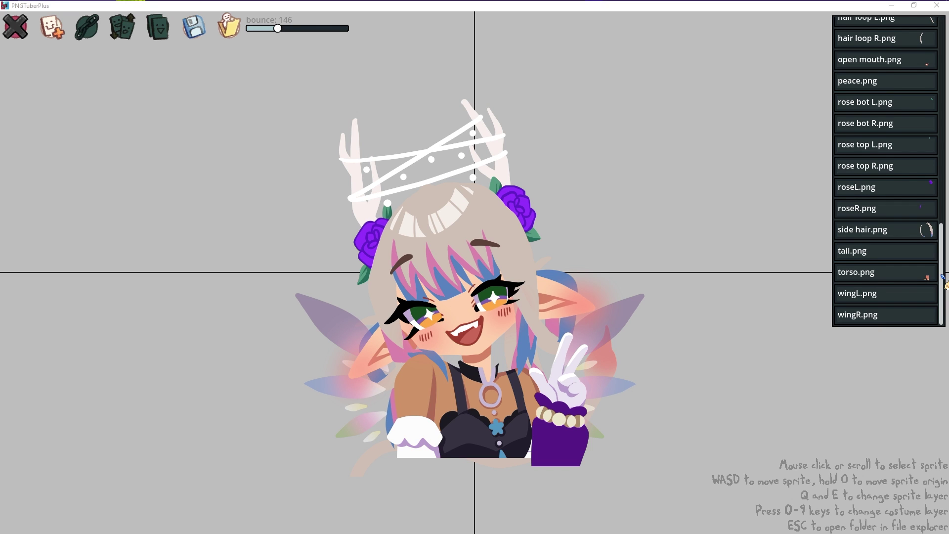
drag(943, 279, 945, 67)
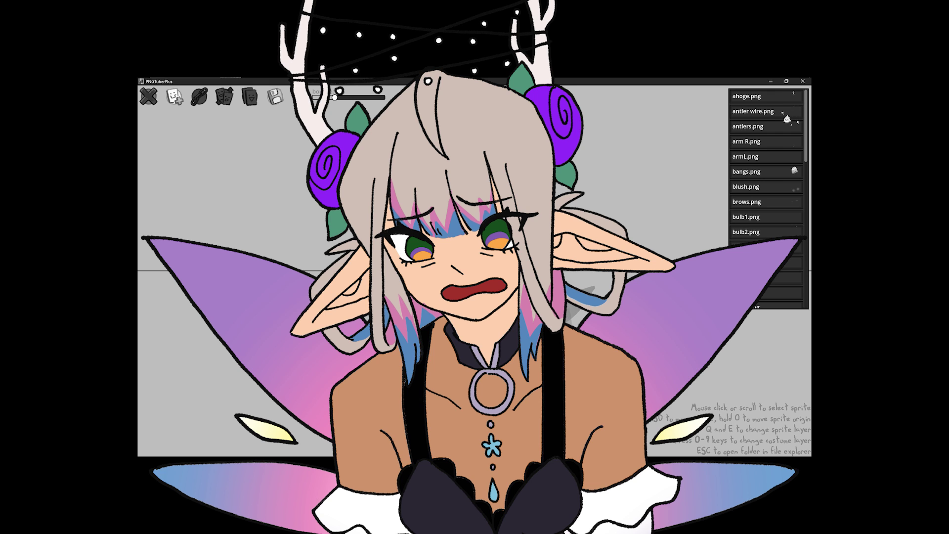
click(787, 98)
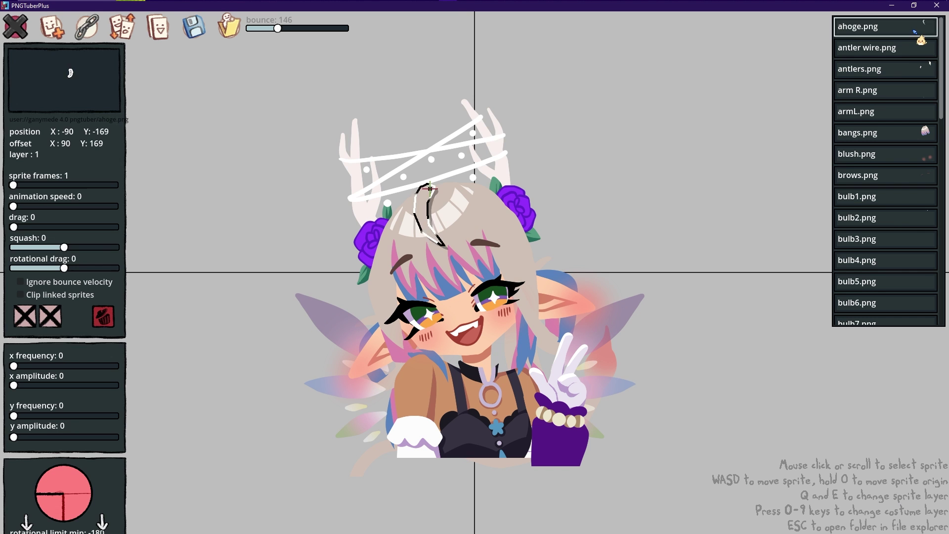
- Nest arm R, armL and the face under the torso
click(772, 142)
click(199, 97)
scroll(766, 279, down, 15)
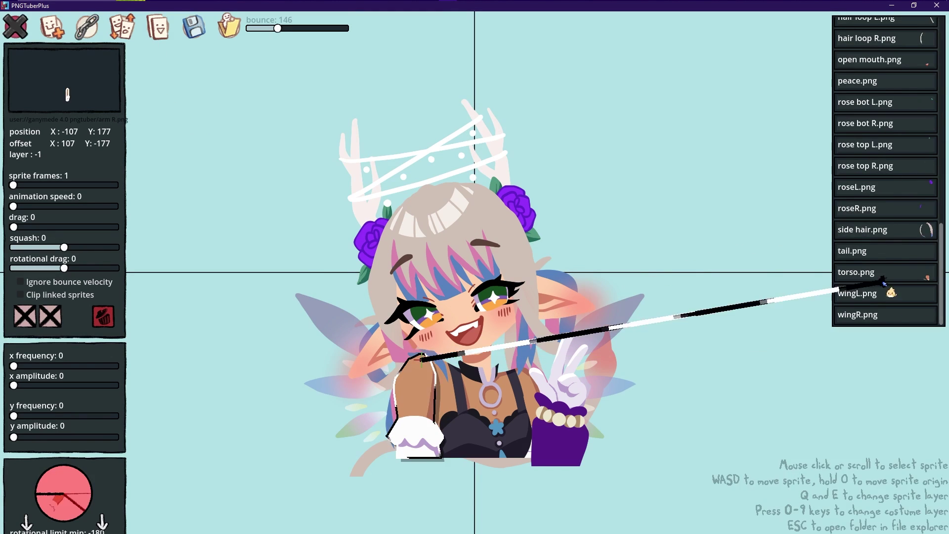
click(883, 278)
click(863, 92)
click(87, 27)
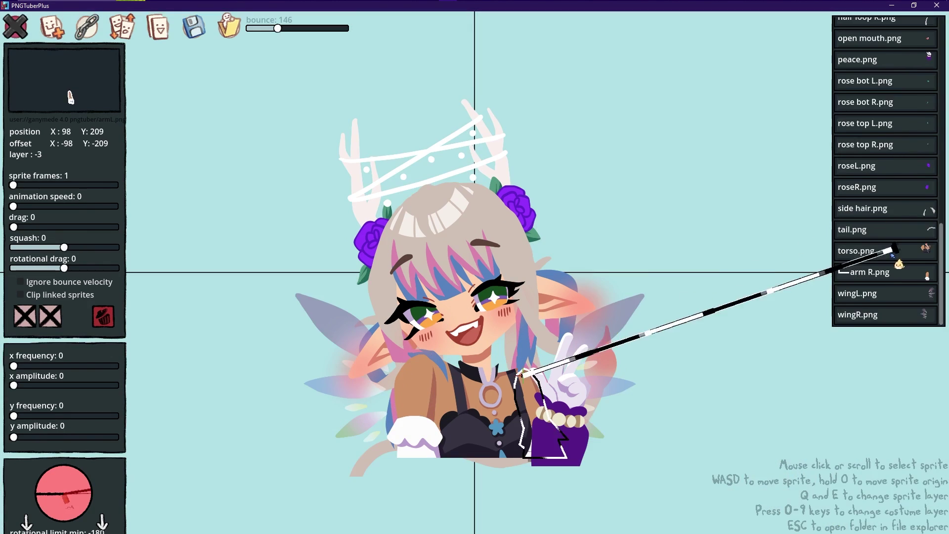
click(887, 251)
click(86, 26)
- Nest bulbs 1–7 under the antler wire, the antler wire under the antlers, and the antlers under the face
click(863, 190)
click(863, 208)
scroll(876, 223, up, 6)
click(874, 298)
click(87, 27)
scroll(912, 206, down, 8)
scroll(875, 223, up, 15)
click(870, 175)
click(870, 217)
click(87, 27)
click(867, 48)
click(871, 281)
click(86, 27)
click(875, 48)
- Nest earR, earL, ear blush, brows and the eyes active, open and closed sprites under the face
click(87, 27)
click(878, 218)
click(87, 26)
scroll(873, 238, down, 15)
click(869, 252)
click(863, 113)
click(86, 26)
scroll(907, 233, down, 10)
click(866, 91)
click(87, 27)
click(866, 91)
- Nest the bangs, blush, hair back L and hair back ahoge L under the face
click(87, 27)
click(873, 90)
click(863, 48)
click(86, 27)
click(870, 90)
click(86, 27)
click(866, 259)
- Nest the ahoge sprite under the bangs
click(867, 27)
click(90, 27)
click(884, 249)
scroll(884, 238, up, 3)
click(874, 199)
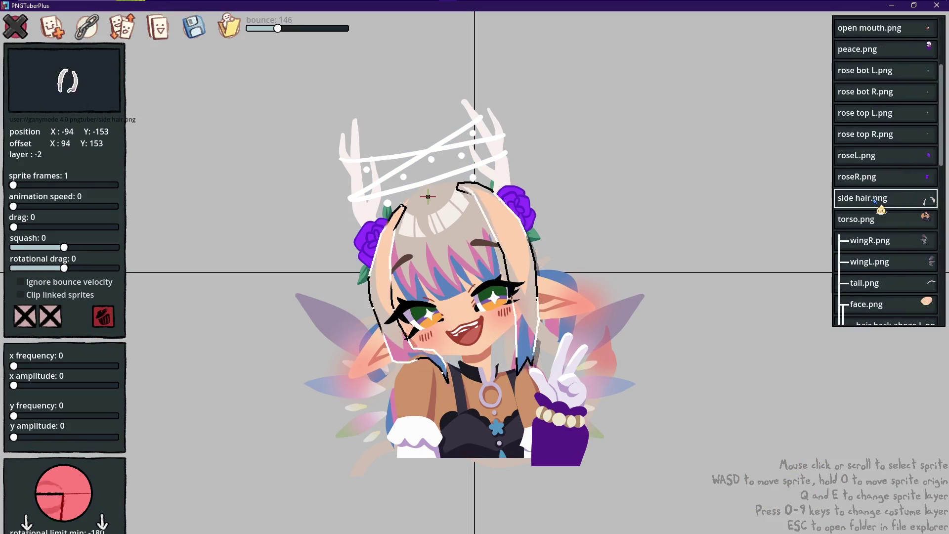
scroll(878, 198, up, 4)
click(899, 157)
- Nest the hair back and bun sprites, hair loops, side hair and rose top L under the face
click(870, 48)
click(86, 27)
scroll(874, 119, down, 9)
click(872, 106)
click(878, 48)
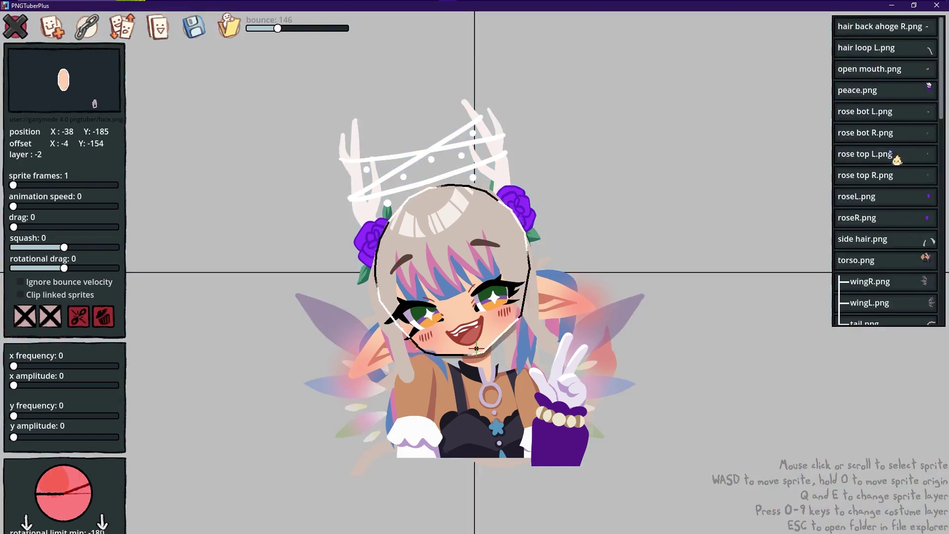
click(863, 197)
click(86, 27)
click(866, 322)
- Nest the peace hand under the torso, then roseL, roseR, rose top R, bottom roses and open mouth under the face
click(863, 112)
click(87, 27)
click(866, 303)
click(848, 138)
click(86, 27)
click(866, 281)
click(858, 133)
click(86, 26)
click(866, 260)
click(87, 26)
click(867, 176)
scroll(897, 183, down, 4)
click(899, 185)
scroll(900, 168, down, 10)
scroll(901, 150, up, 10)
click(752, 108)
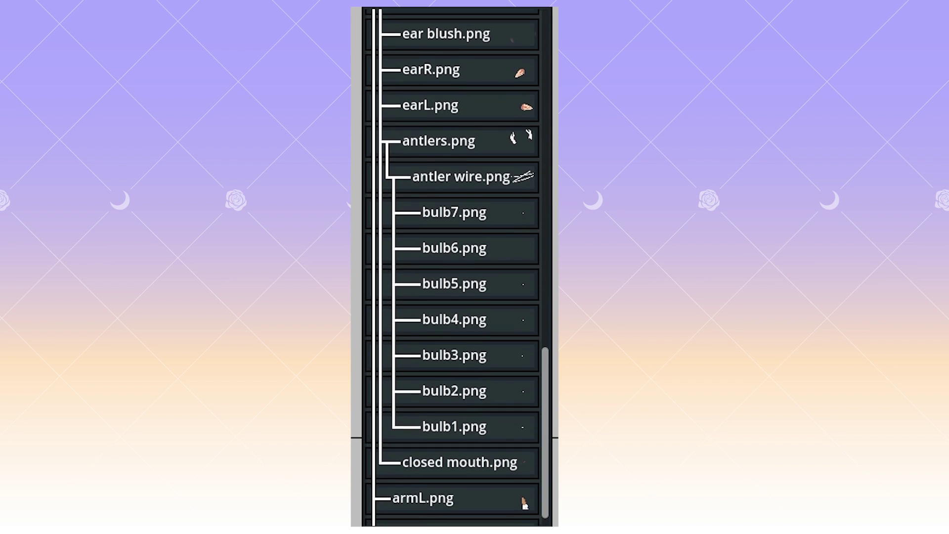
scroll(453, 267, down, 1)
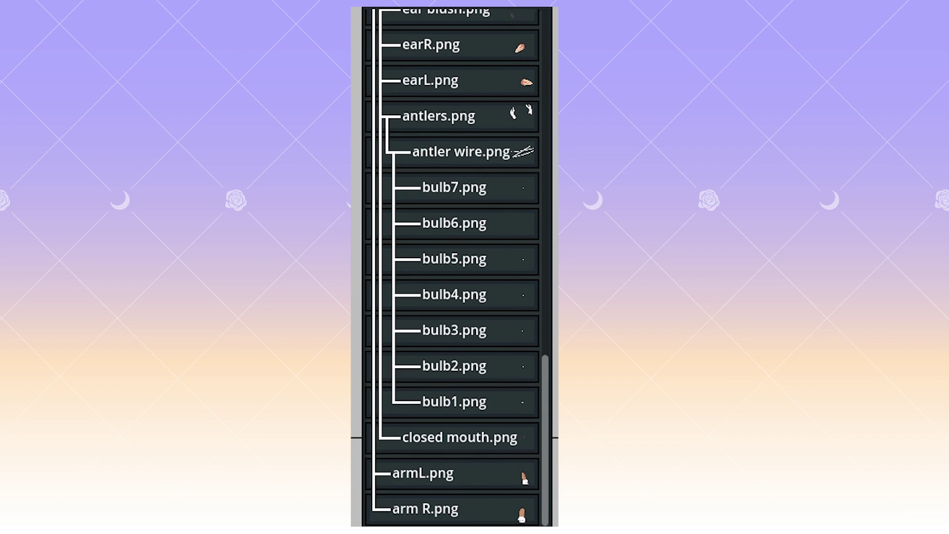
click(487, 442)
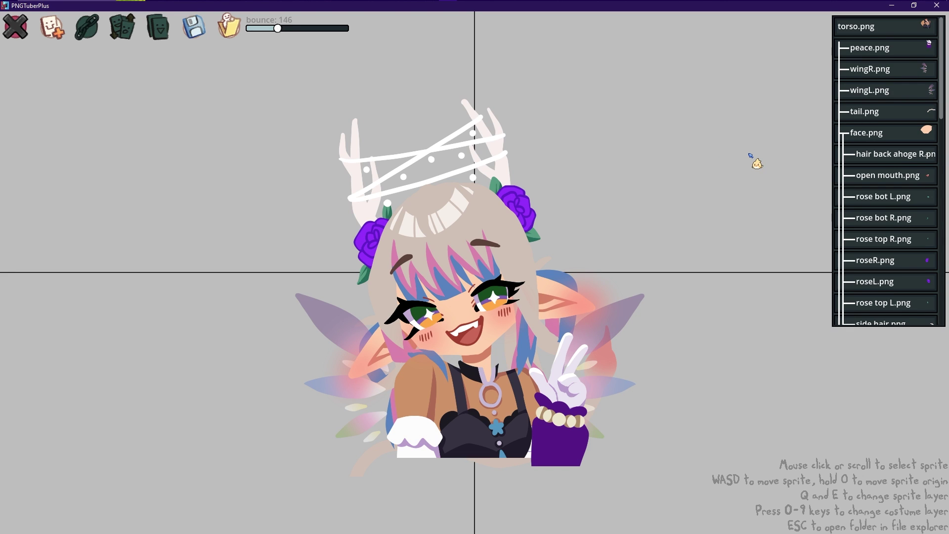
- Make the open mouth sprite show only while talking, then select the closed mouth sprite
click(888, 185)
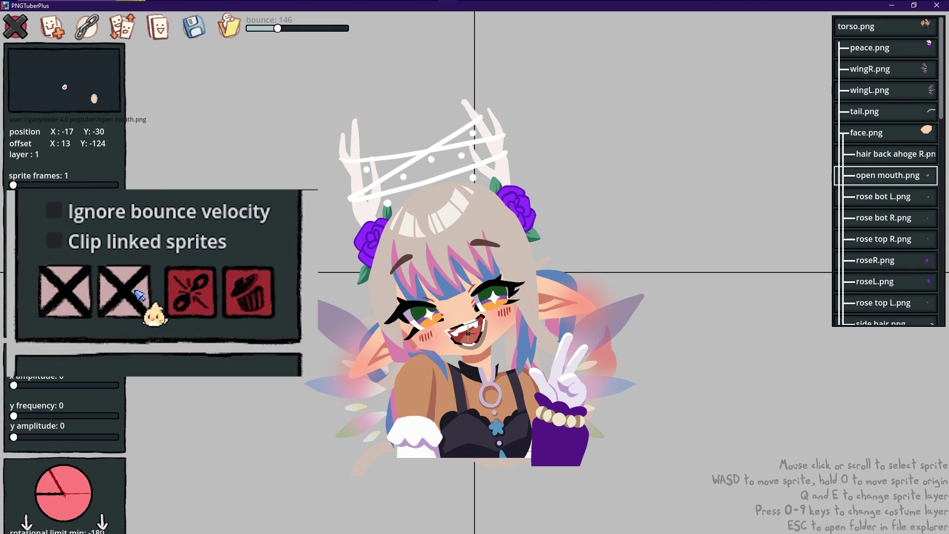
click(74, 298)
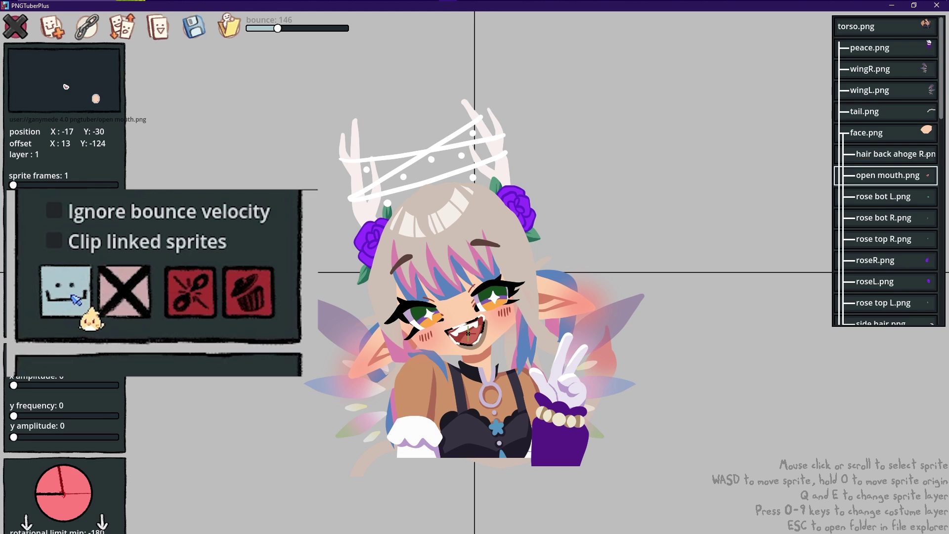
click(76, 299)
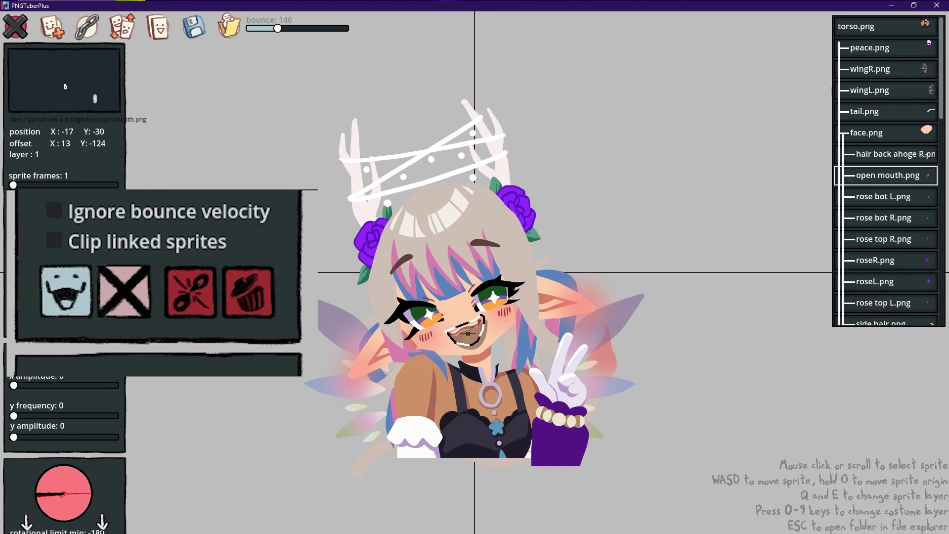
scroll(942, 117, down, 10)
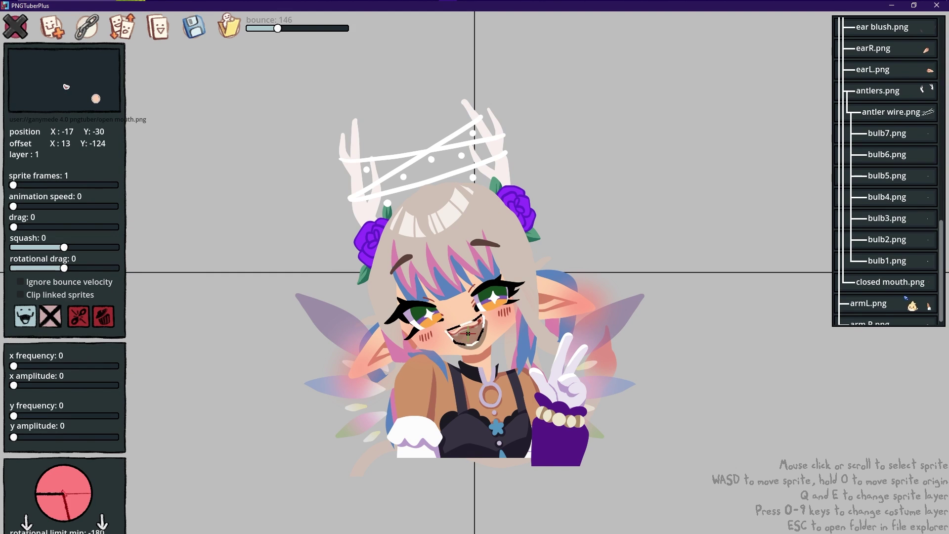
click(896, 282)
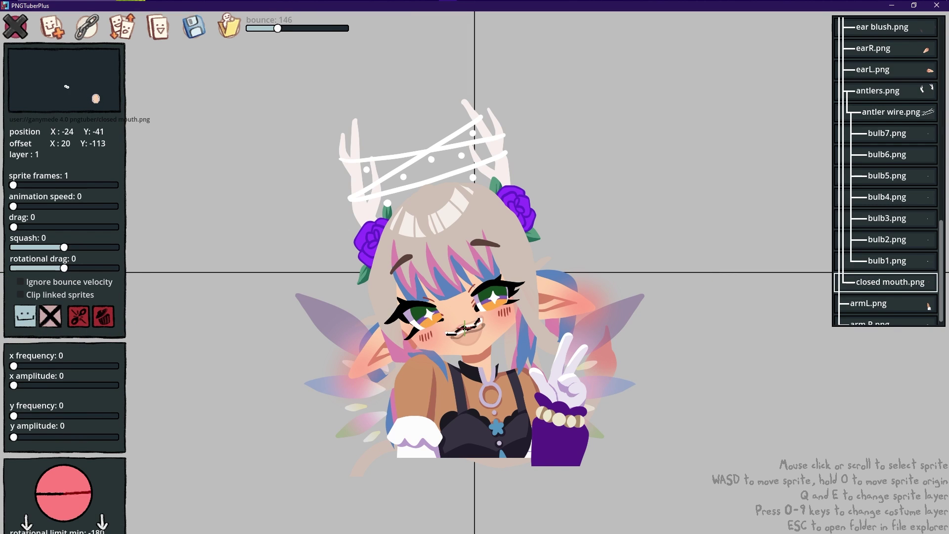
key(alt+Tab)
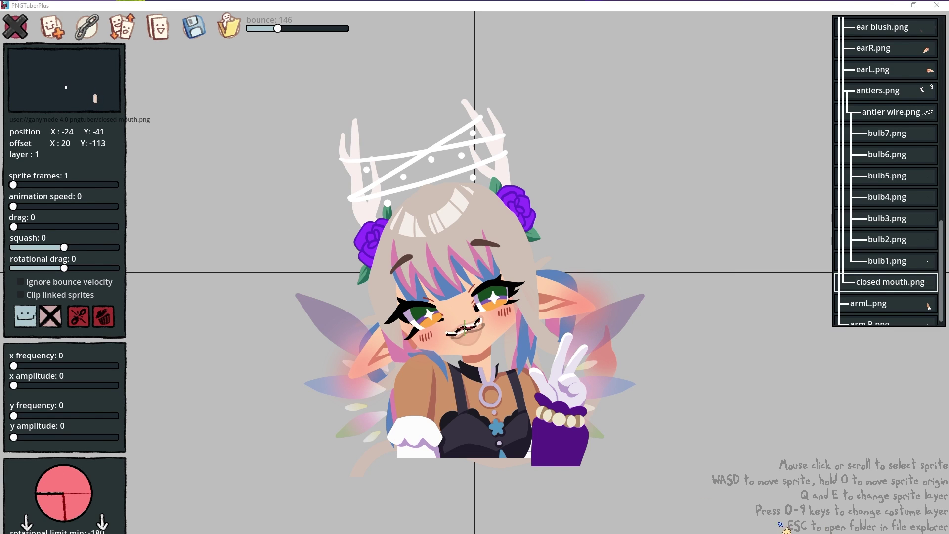
drag(943, 246, 943, 160)
- Set eyes active to show only while talking and eyes open to depend on blinking, then deselect
click(907, 211)
click(51, 319)
click(31, 319)
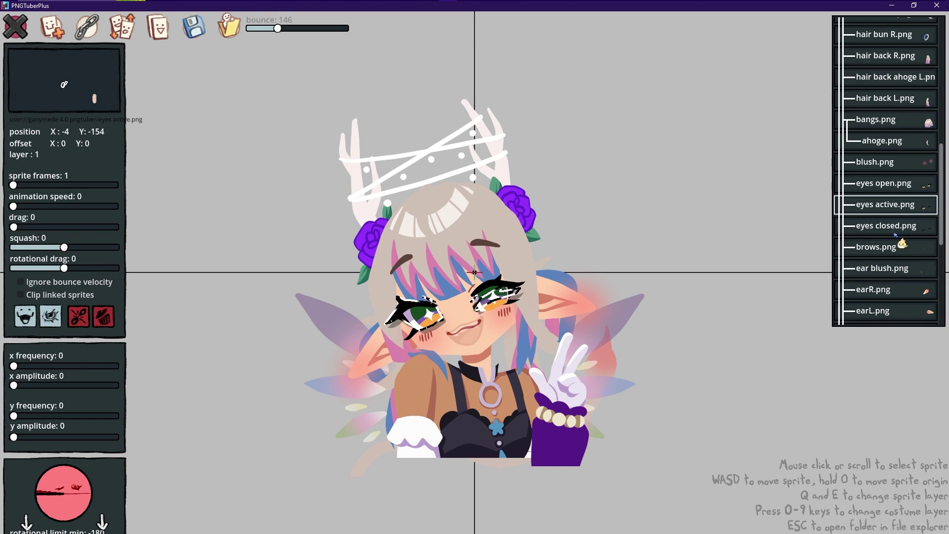
click(881, 184)
click(51, 318)
scroll(490, 254, down, 2)
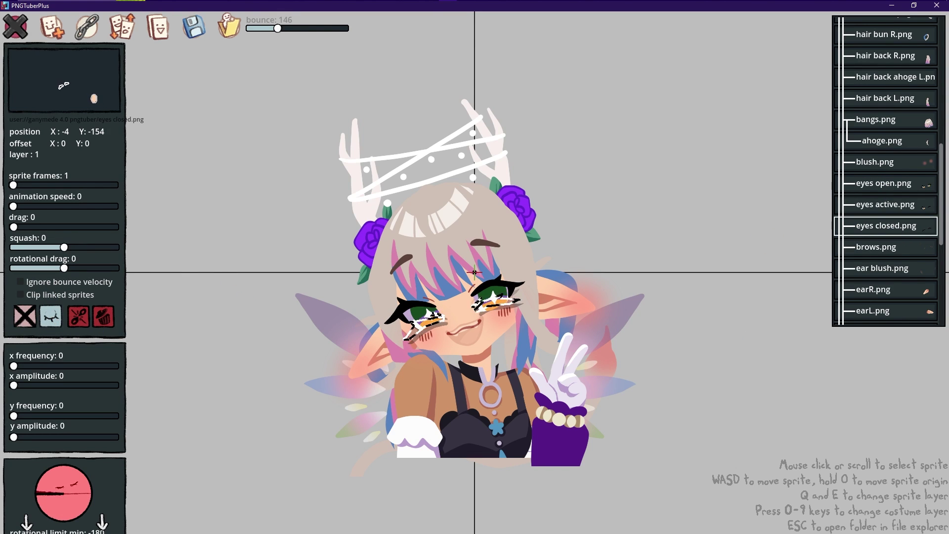
drag(941, 239, 941, 237)
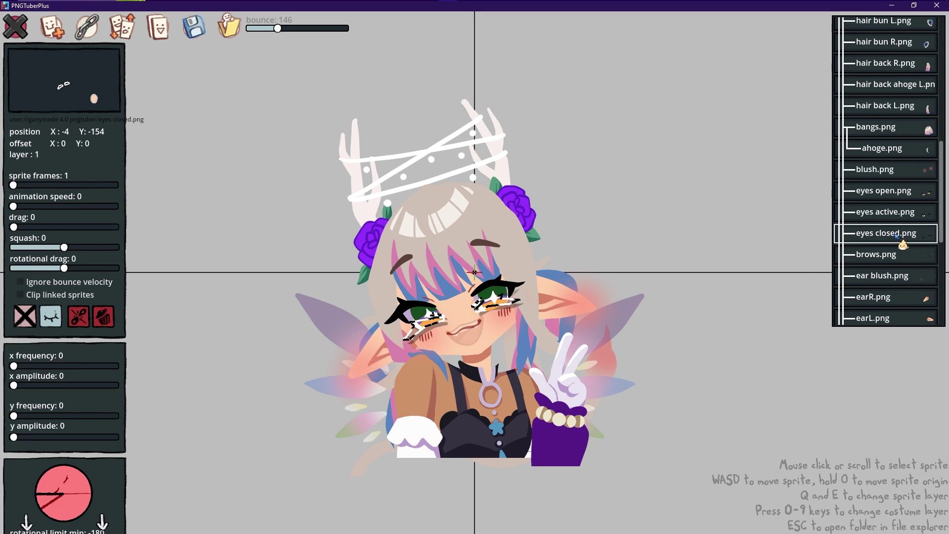
click(679, 255)
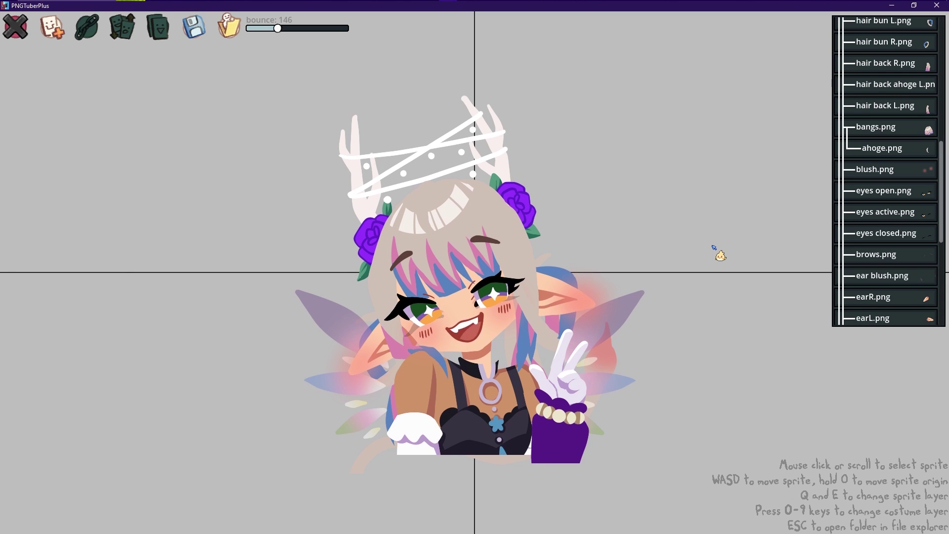
scroll(239, 307, down, 1)
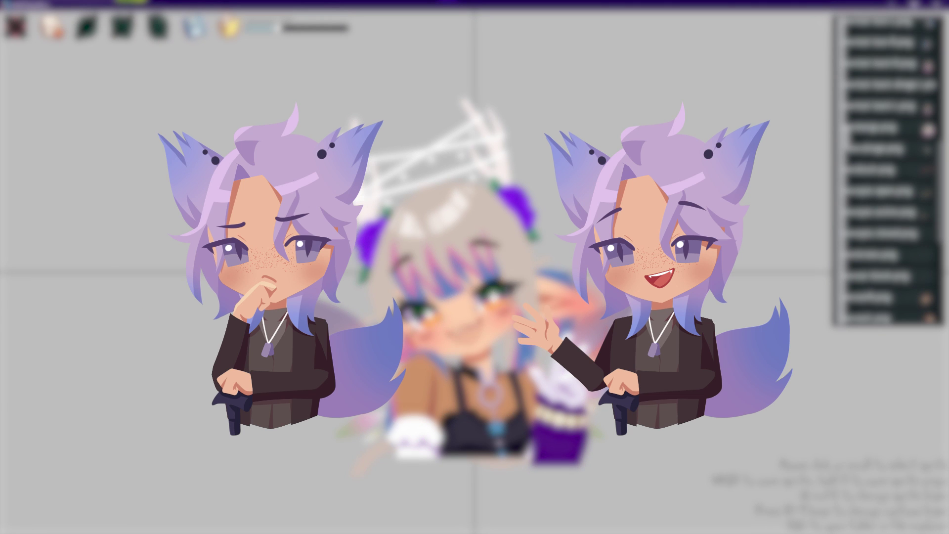
- Set the peace-sign arm sprite's talk toggle so it shows only while speaking
click(561, 430)
click(26, 317)
click(26, 317)
click(207, 307)
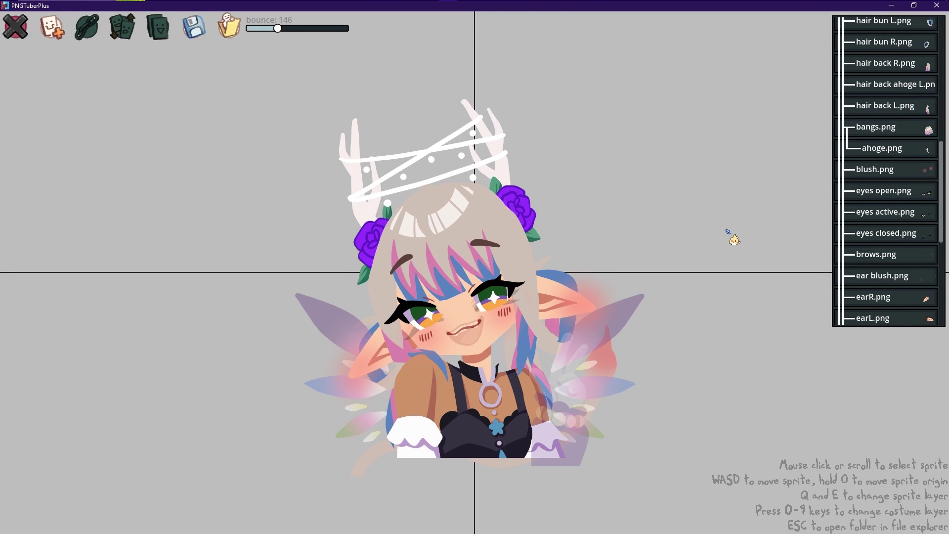
- Set blush.png to show only while talking, check ear blush.png, then select torso.png
click(901, 176)
double_click(31, 317)
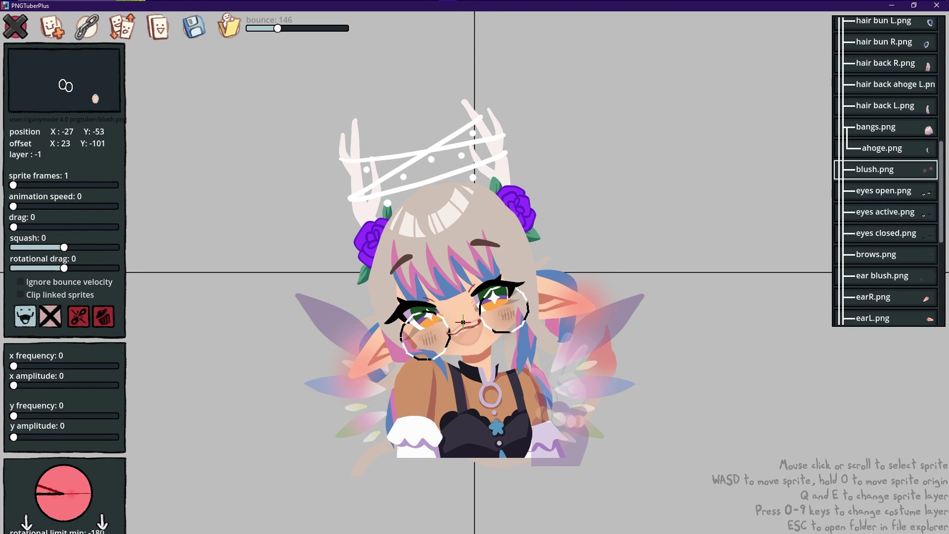
scroll(942, 198, down, 1)
click(883, 244)
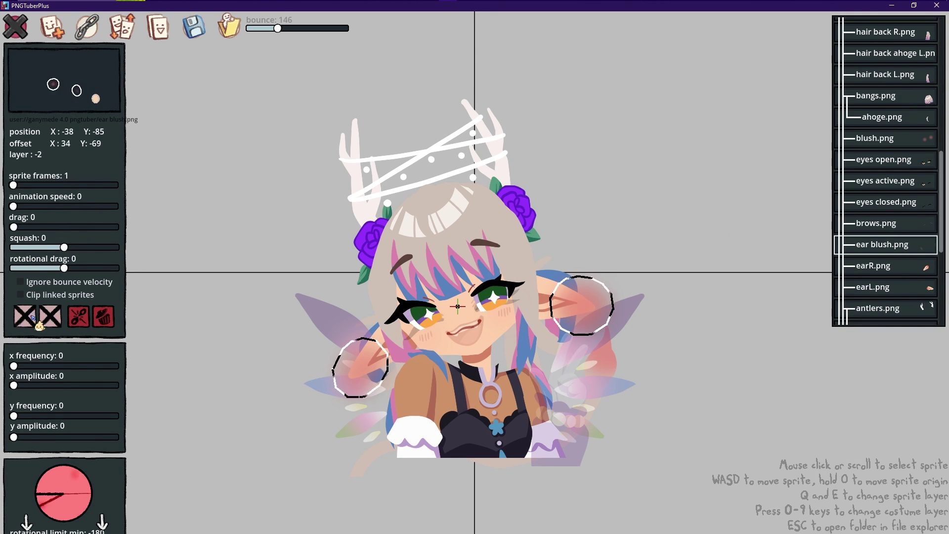
click(759, 229)
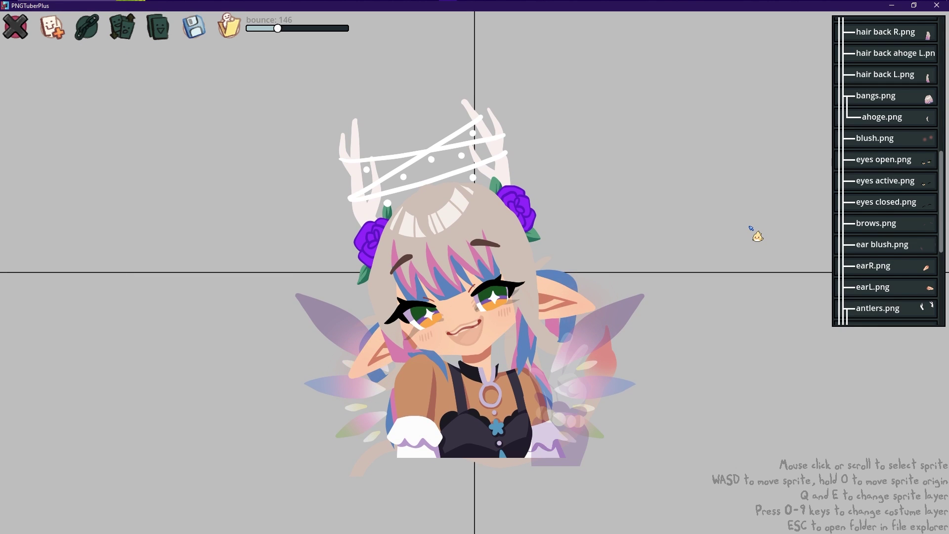
scroll(932, 70, up, 5)
click(878, 34)
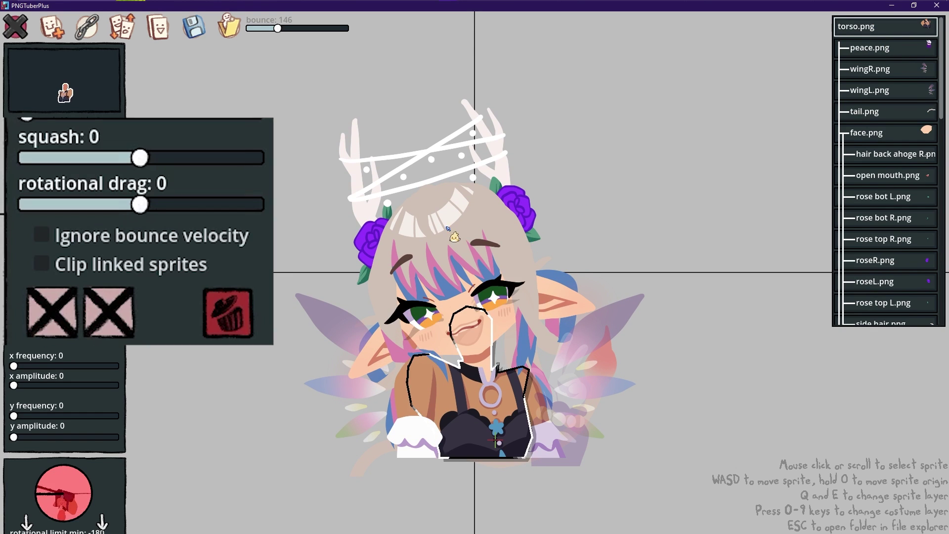
- Give torso.png a squash of about 4.25 and preview costumes 2 and 1
drag(140, 158, 161, 160)
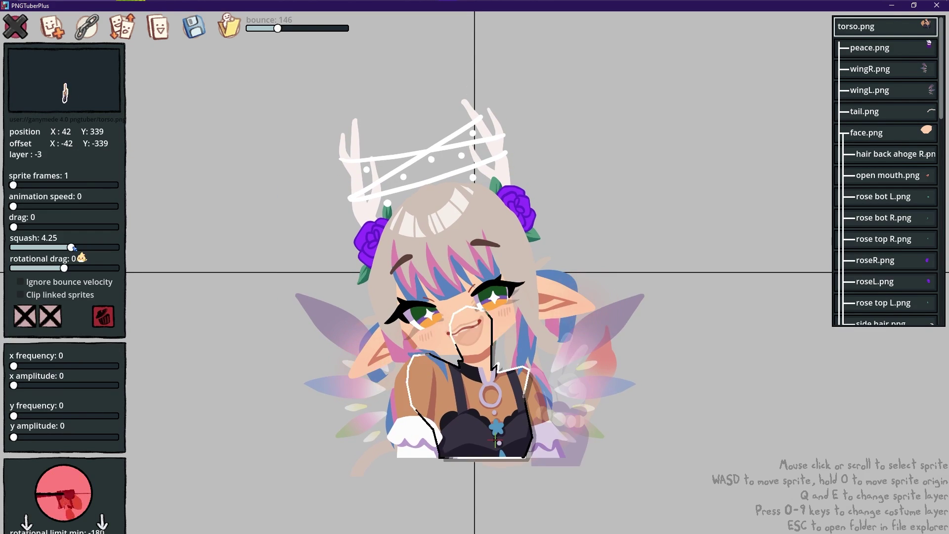
click(653, 211)
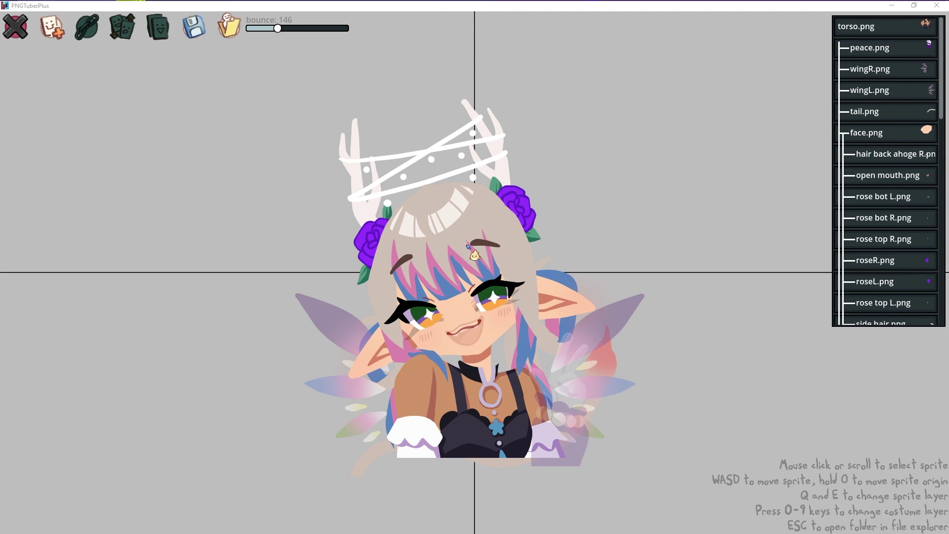
key(2)
key(1)
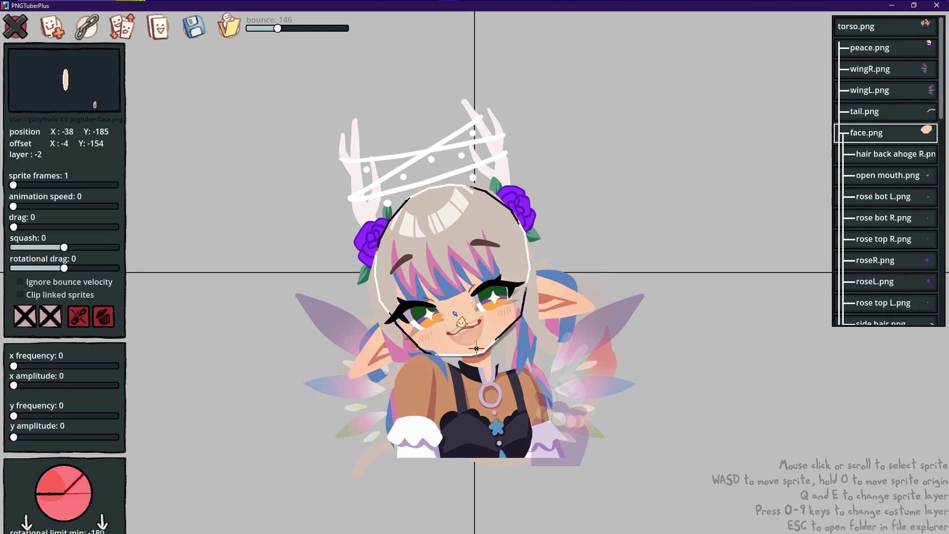
- Give the face a squash of 3, then select wingR.png
drag(65, 248, 69, 249)
click(186, 209)
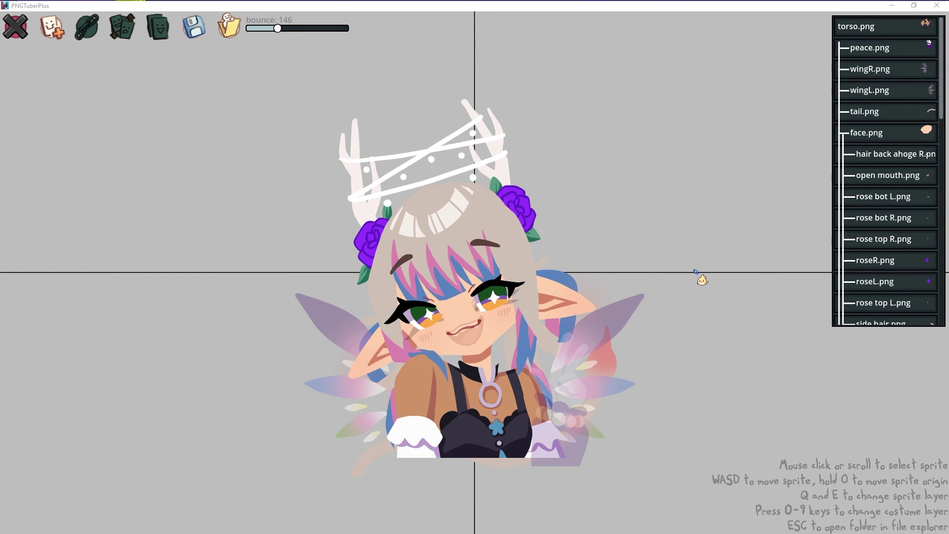
click(290, 324)
click(343, 329)
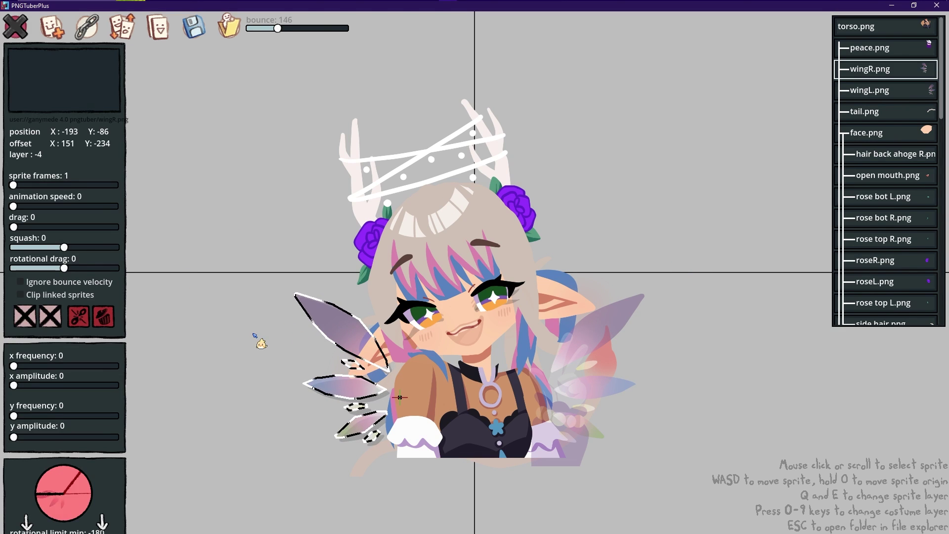
- Set wingR.png to x frequency 0.003, x amplitude 14, y frequency 0.004, y amplitude 13
mouse_move(128, 324)
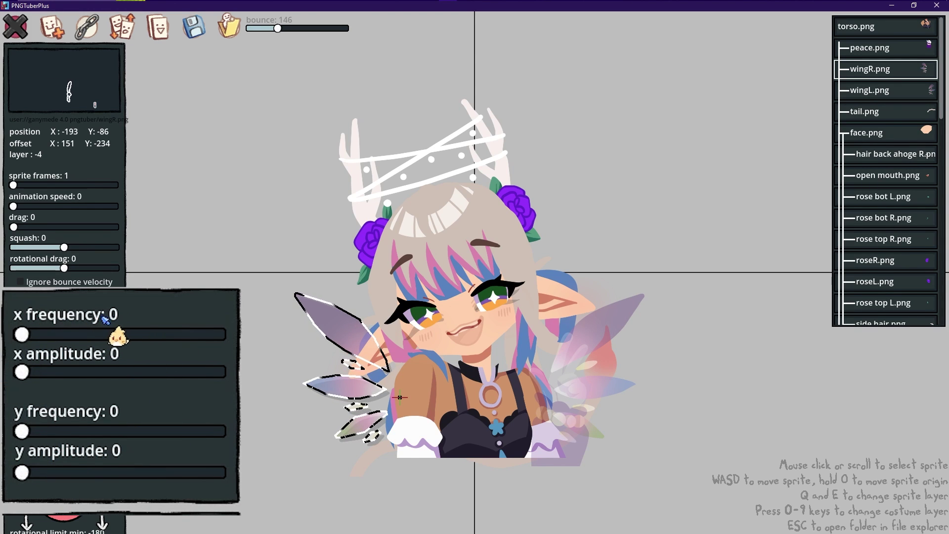
drag(21, 334, 28, 334)
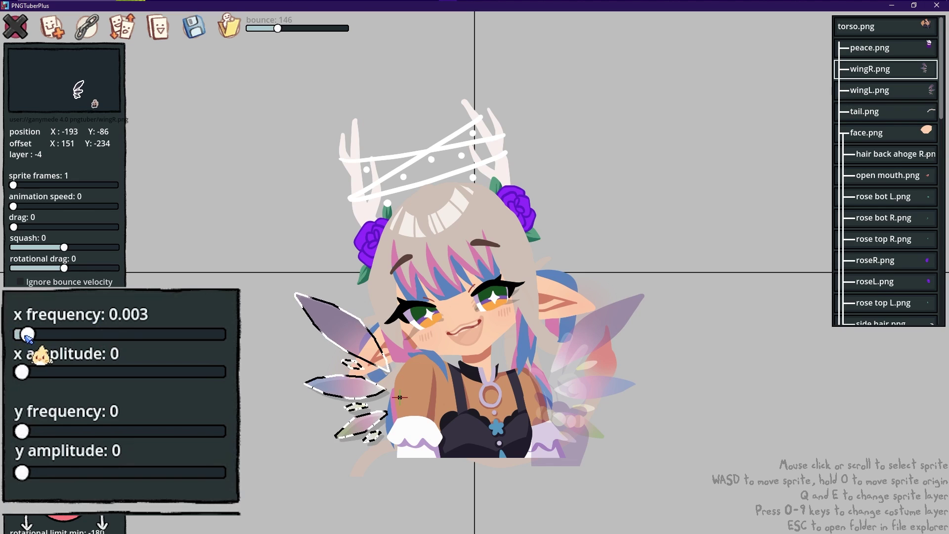
drag(22, 371, 32, 372)
drag(22, 432, 30, 432)
drag(22, 472, 30, 473)
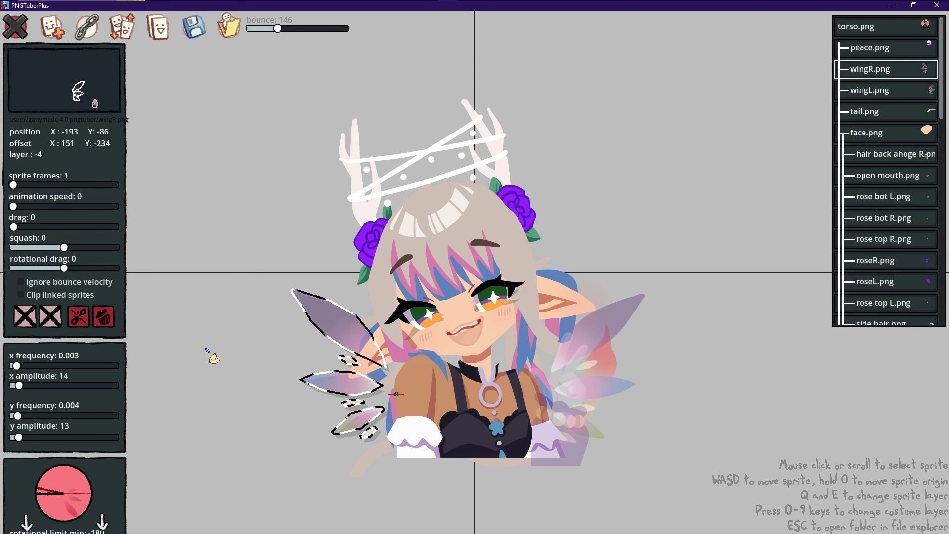
click(611, 325)
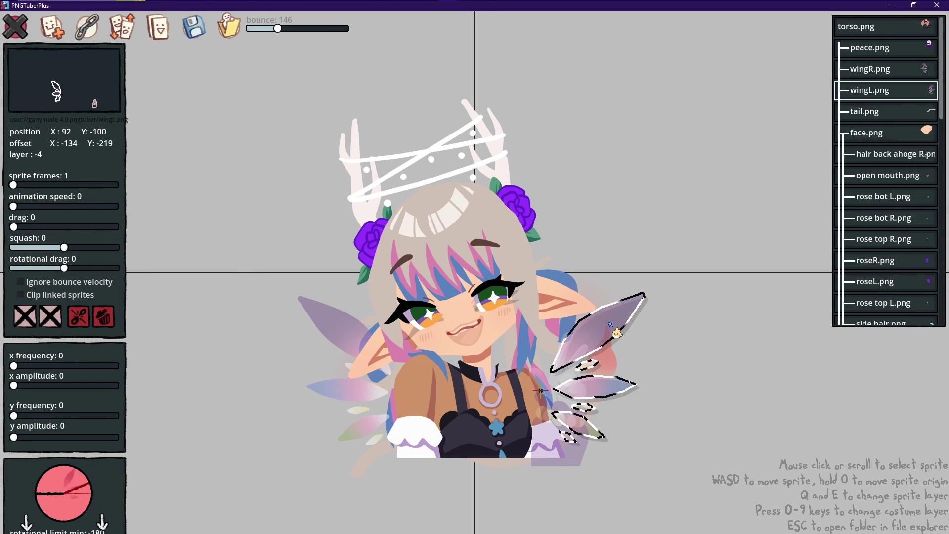
- Give wingL.png x frequency 0.004, x amplitude 10 and an initial vertical wobble
drag(17, 366, 18, 366)
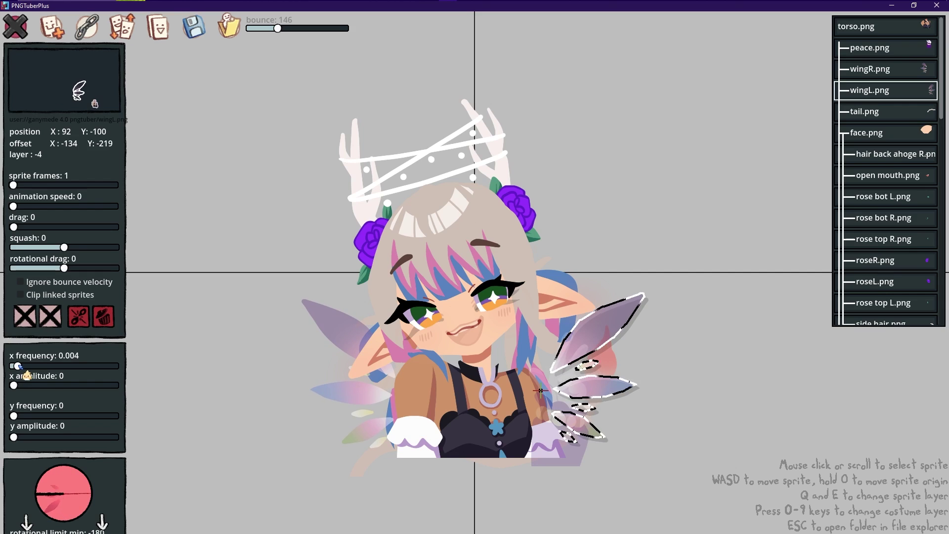
click(18, 386)
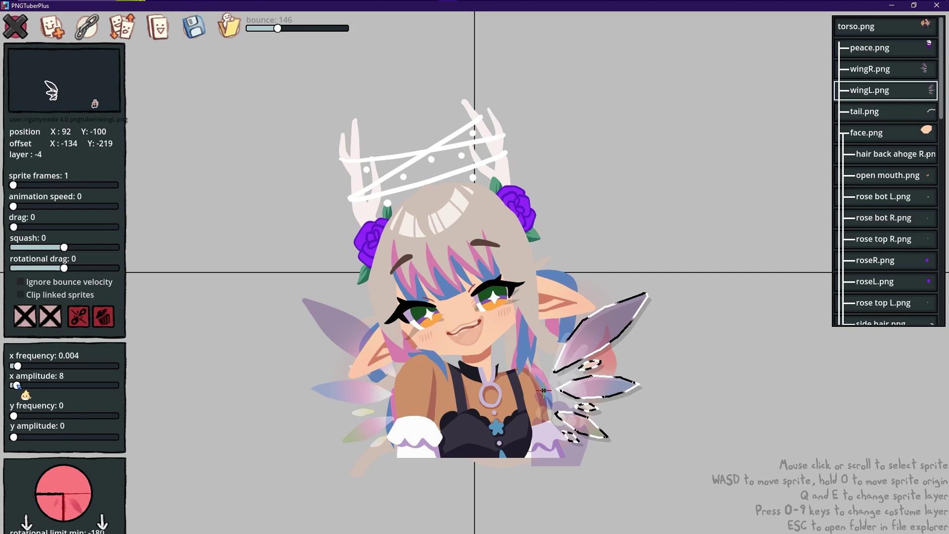
click(16, 416)
click(18, 437)
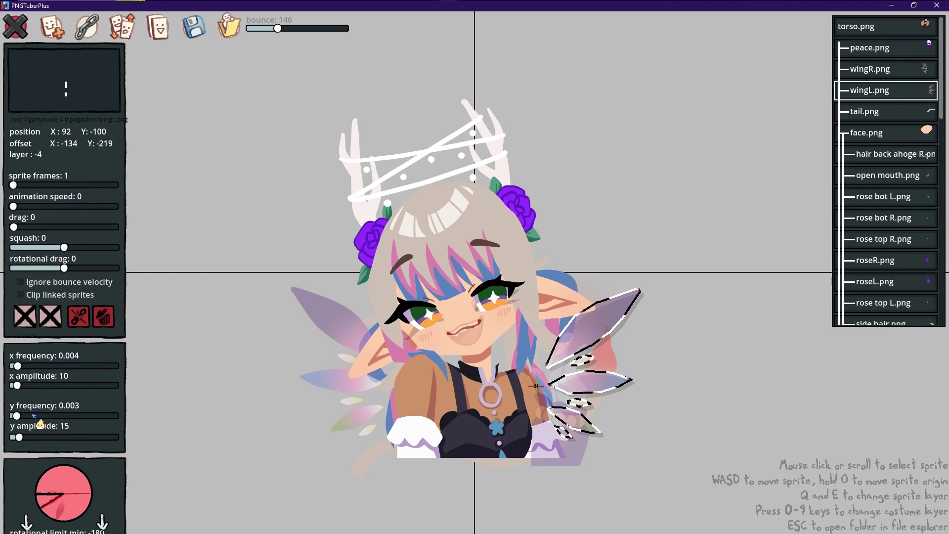
- Tune wingL's vertical wobble to y frequency 0.005 and y amplitude 14
drag(19, 417, 37, 416)
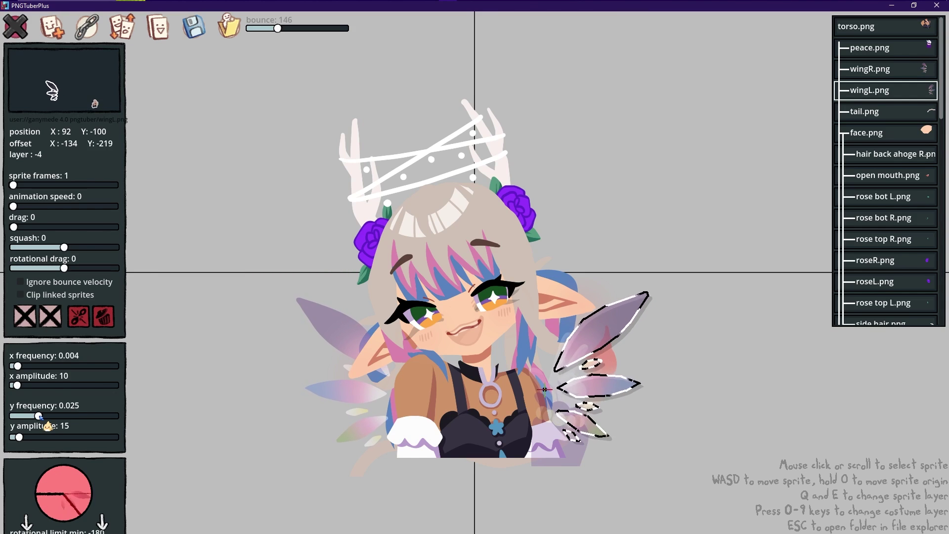
drag(40, 416, 23, 417)
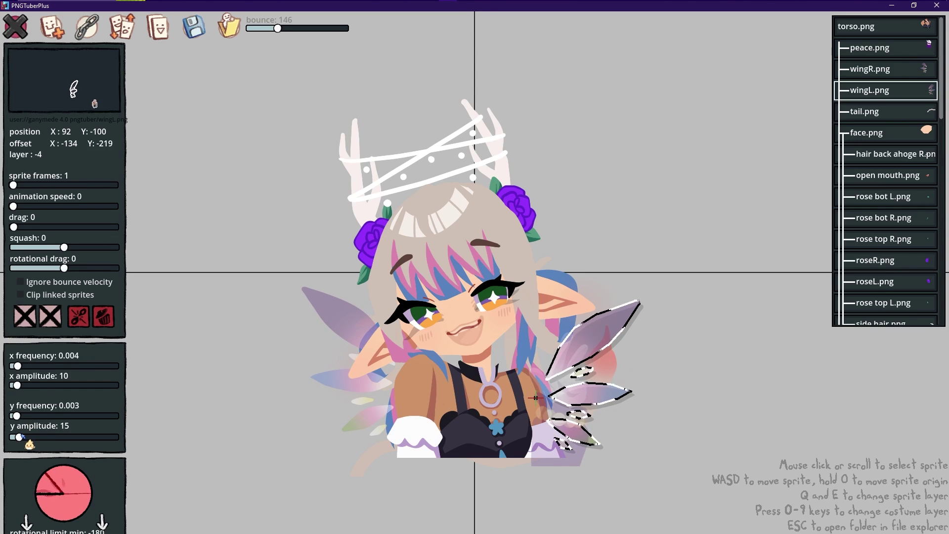
drag(16, 416, 85, 437)
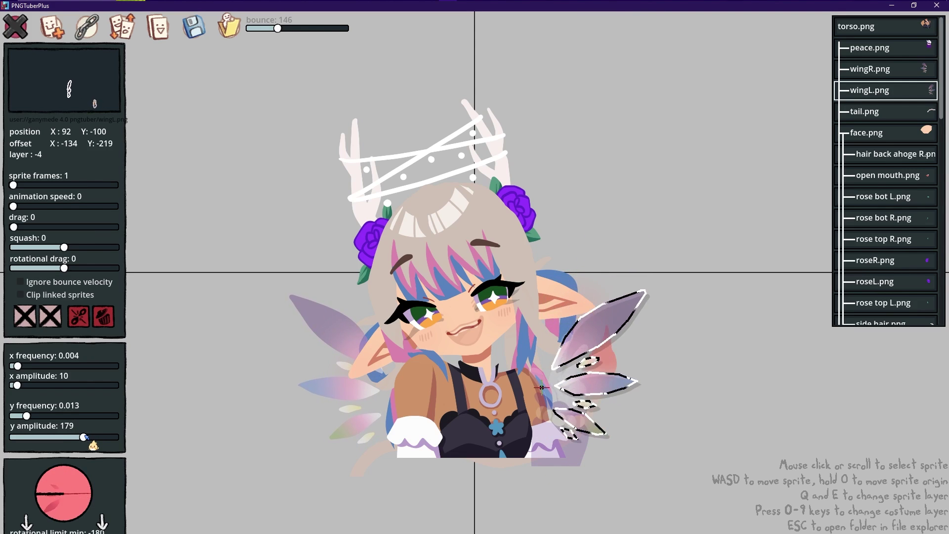
drag(85, 437, 20, 416)
click(671, 203)
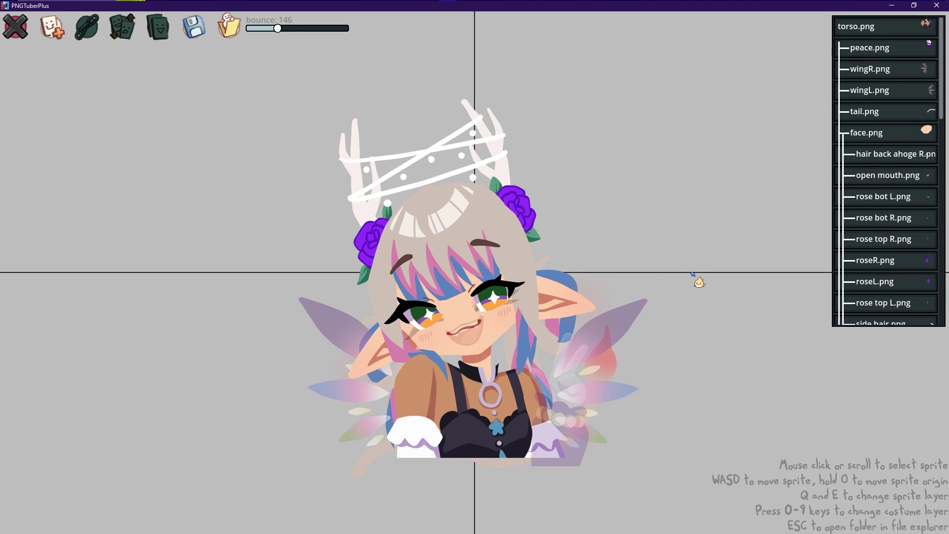
- Give the arm R sprite a rotational drag of -6
click(415, 378)
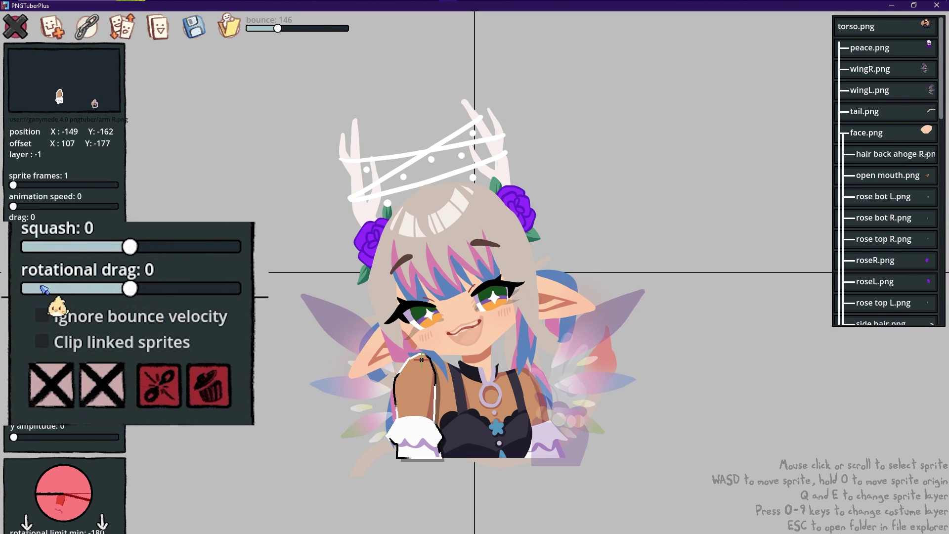
drag(130, 288, 139, 290)
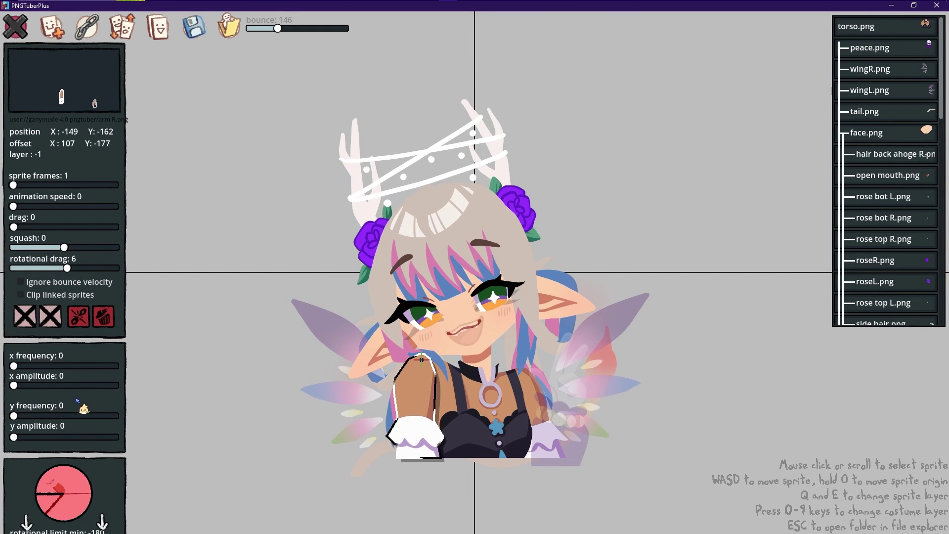
drag(66, 270, 58, 270)
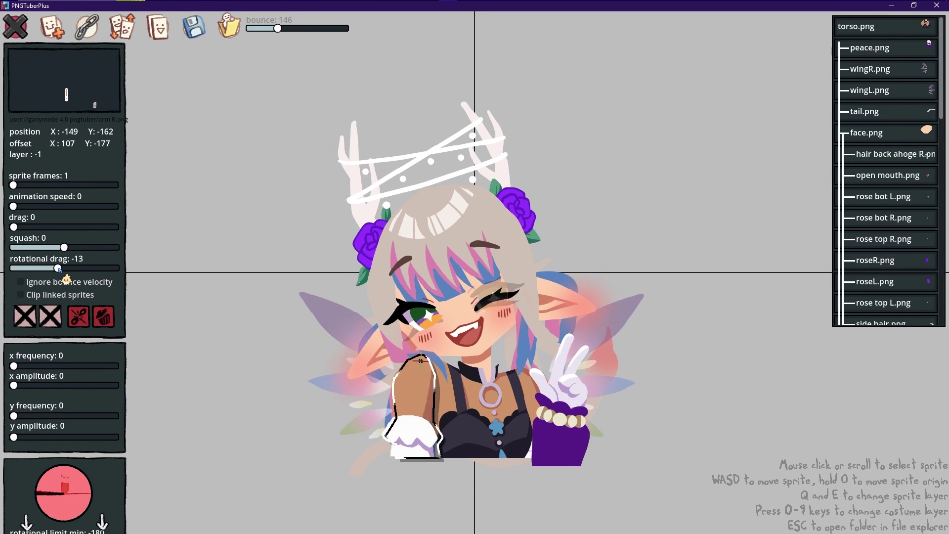
drag(58, 269, 62, 270)
- Limit the arm's rotation to a minimum of -9 and maximum of 14
mouse_move(105, 517)
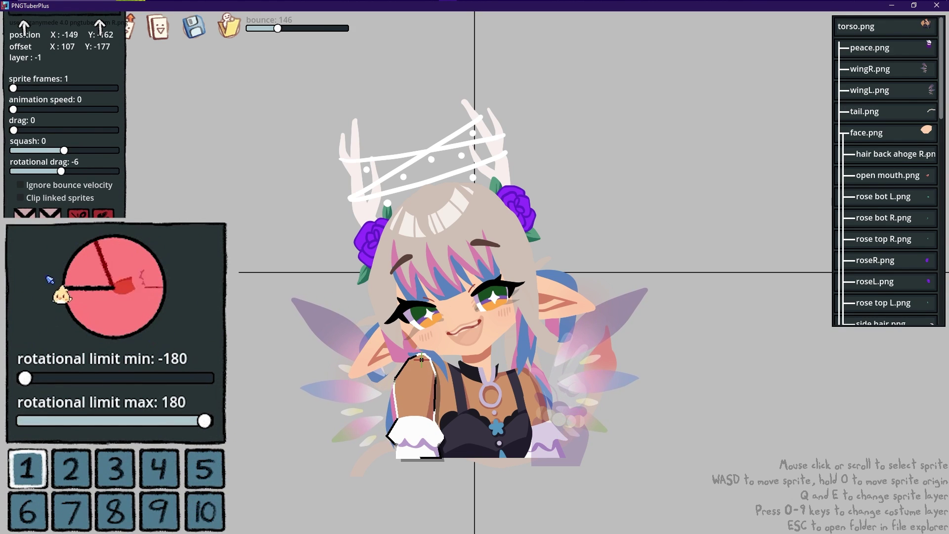
drag(27, 378, 196, 378)
drag(205, 421, 38, 422)
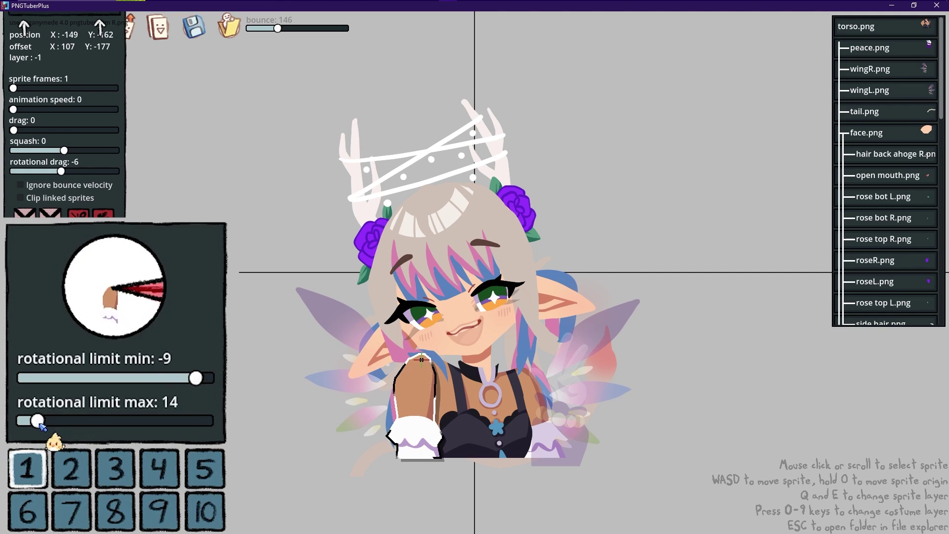